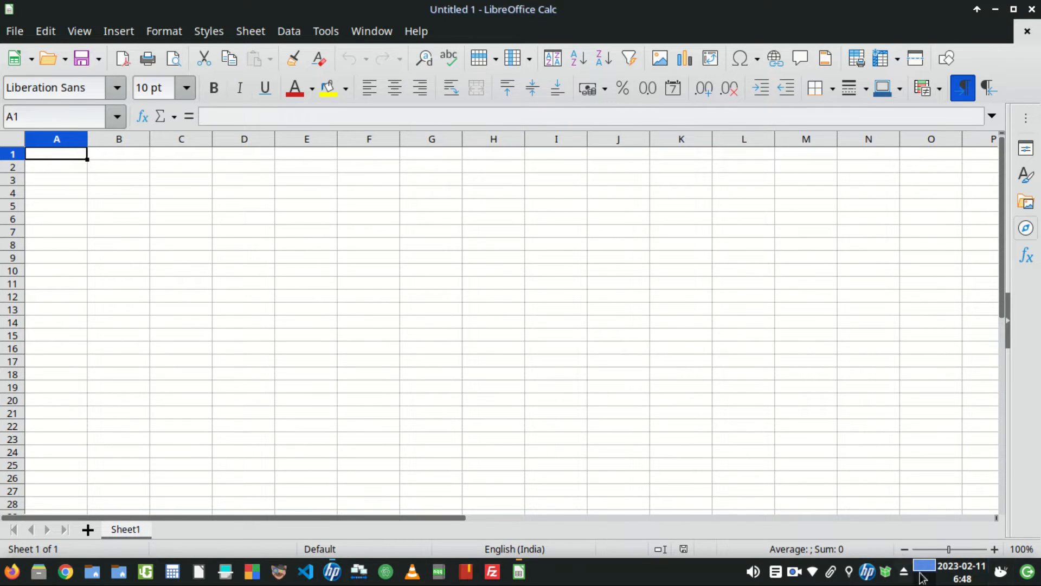
- Enter the date 11/02/2023 in cell A1
double_click(55, 153)
type("11/02/2023")
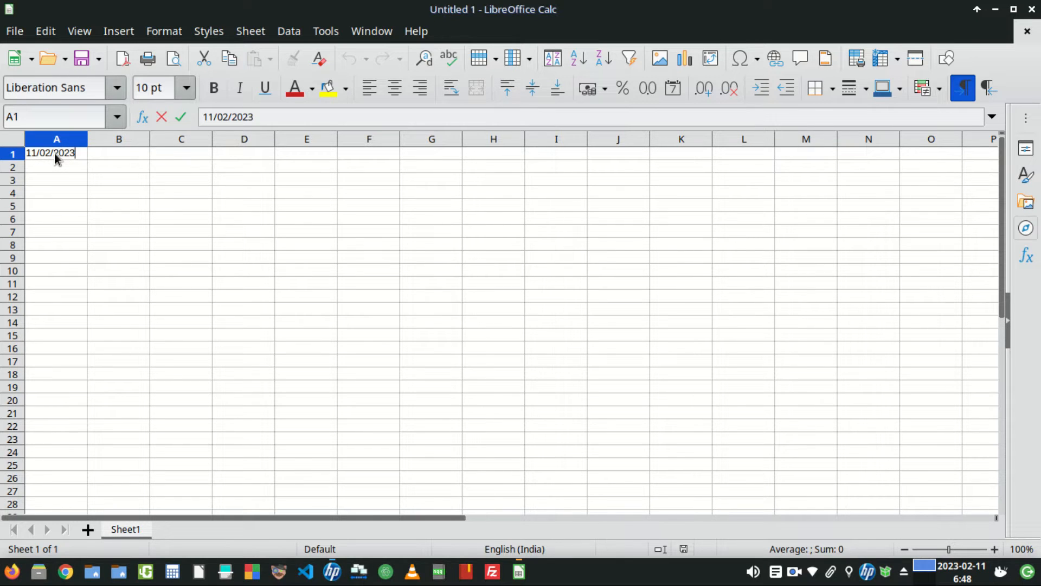
key("Tab")
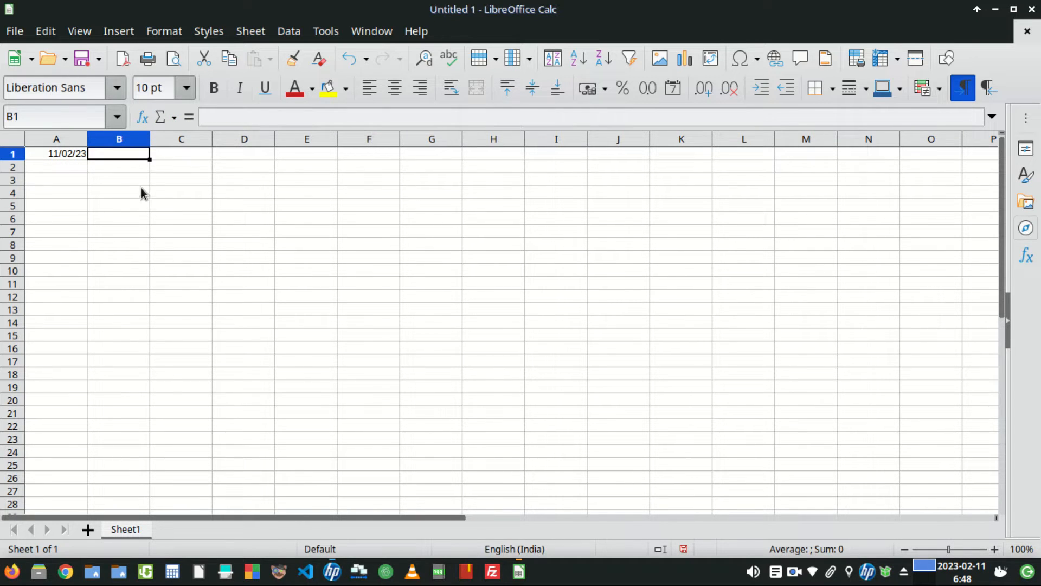
- Enter the date 11/02/2023 in cell A2
left_click(115, 189)
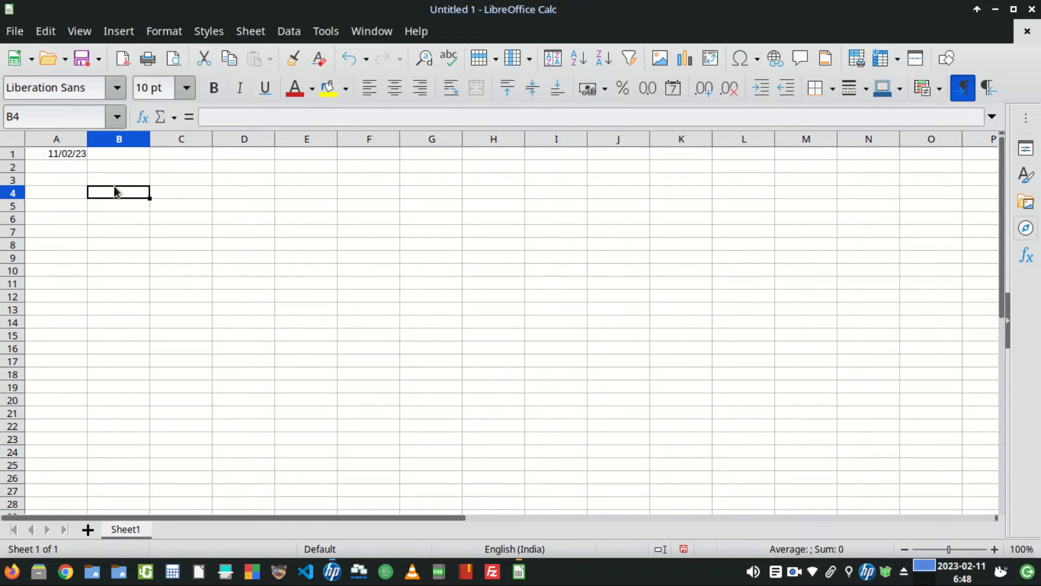
left_click(60, 169)
type("11/02/2023")
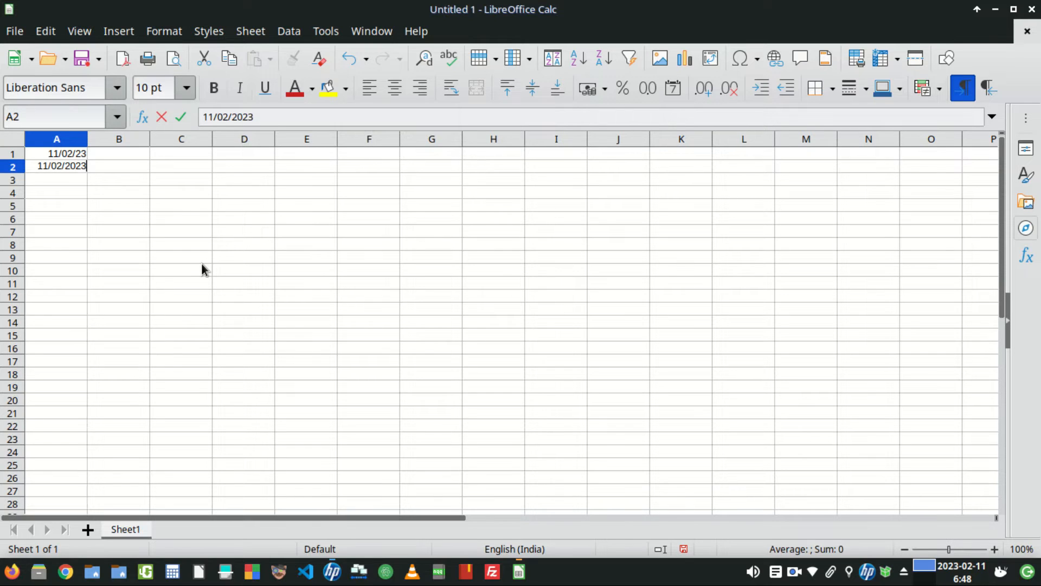
key("Tab")
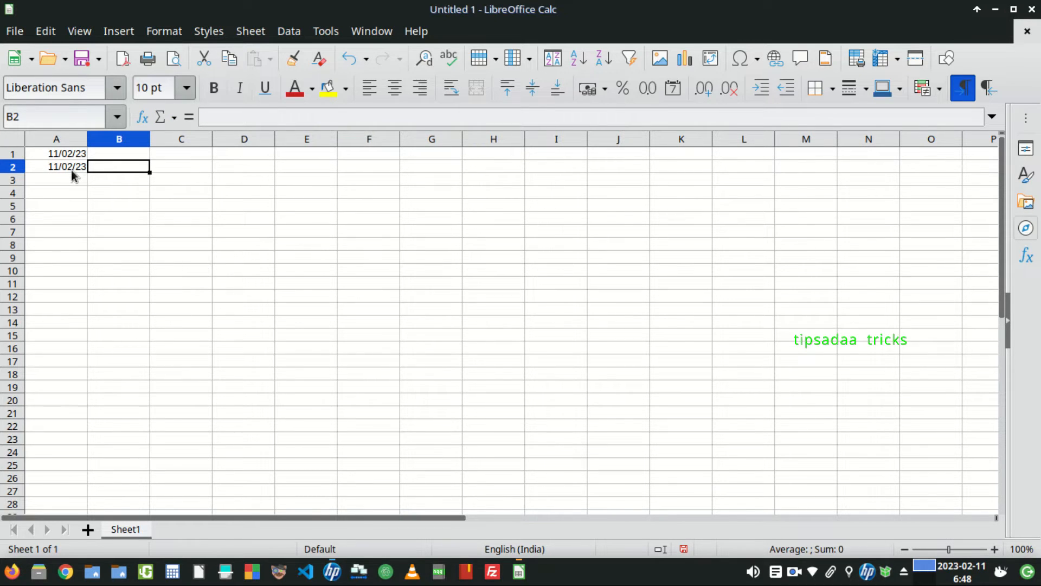
- Format the whole of column A as dates with the 12/31/1999 format
left_click(73, 141)
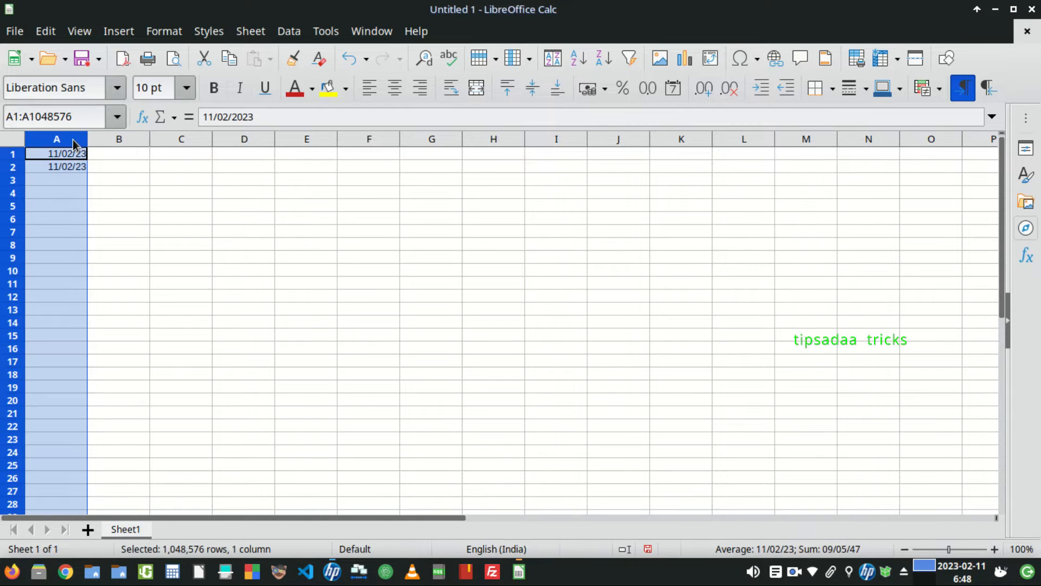
right_click(74, 141)
left_click(127, 437)
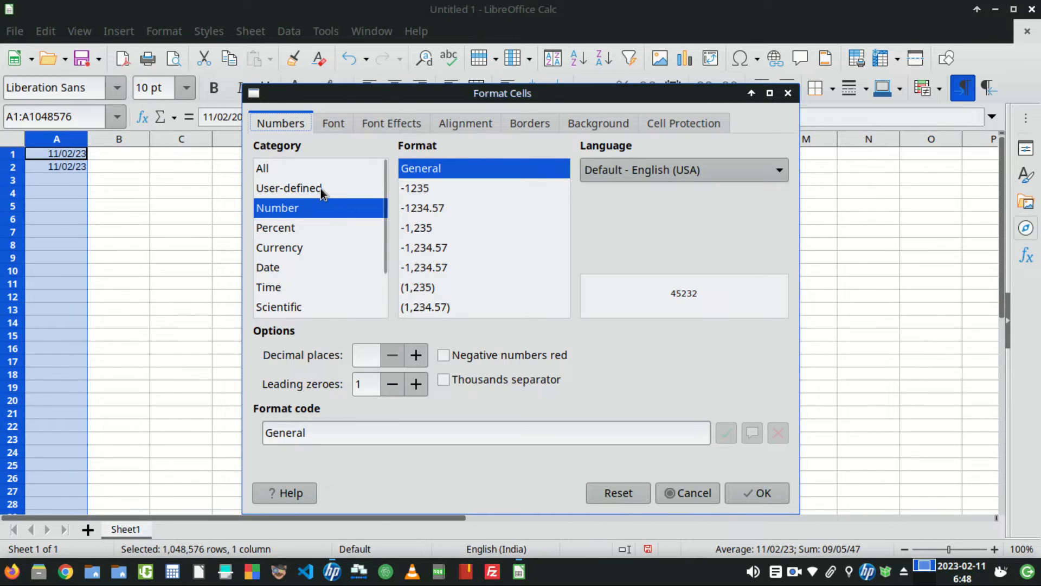
left_click(303, 268)
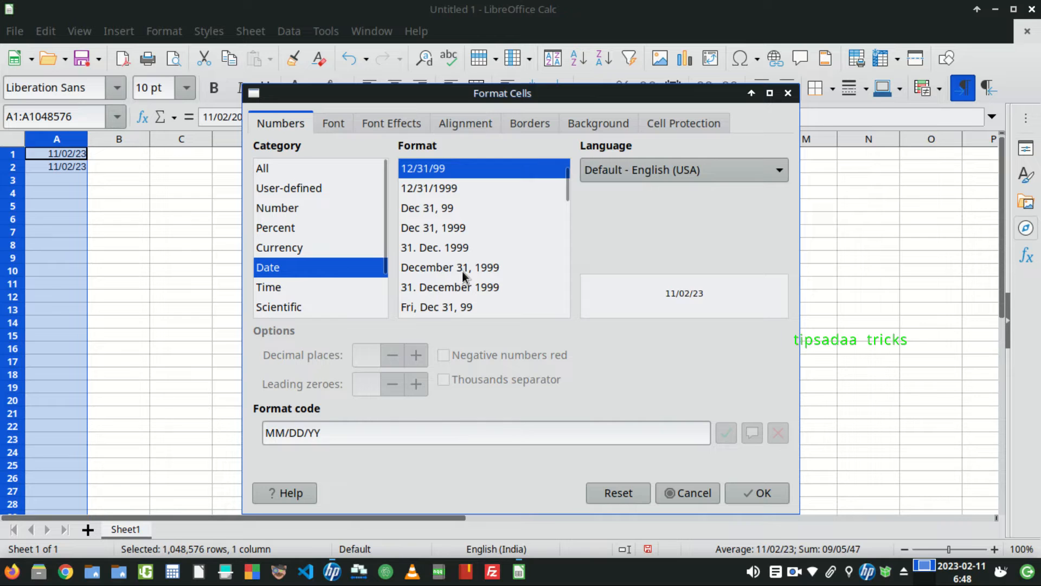
left_click(438, 190)
left_click(747, 494)
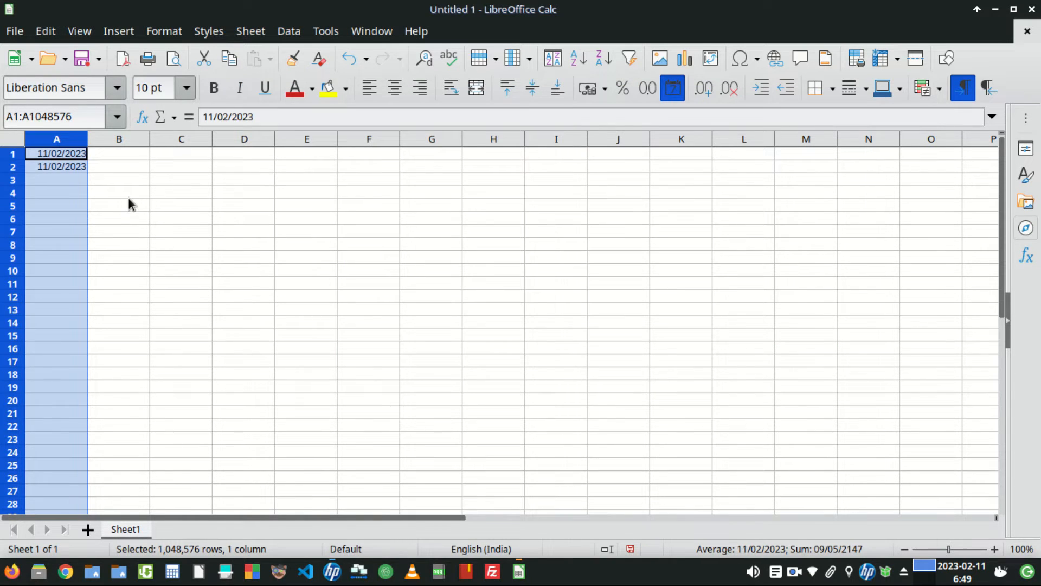
- Clear cell A2 and enter 11/02/2023 in it again
left_click(111, 195)
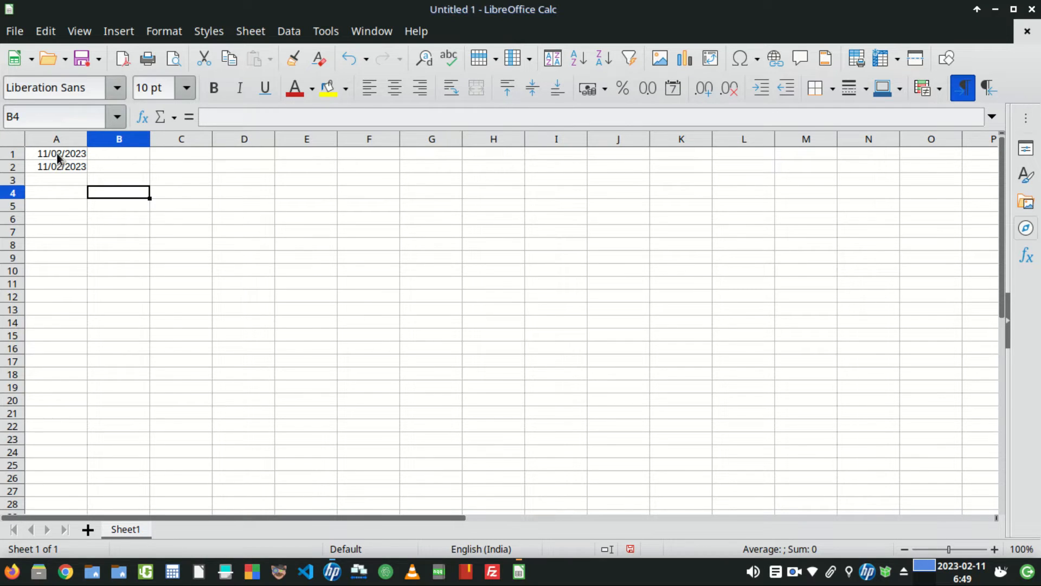
left_click(58, 157)
left_click(75, 169)
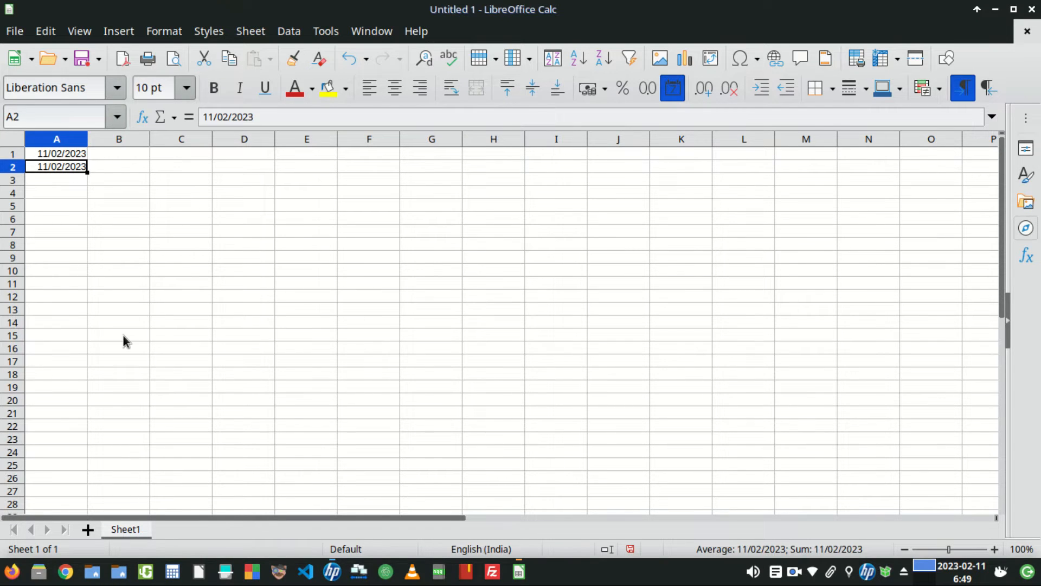
key("Delete")
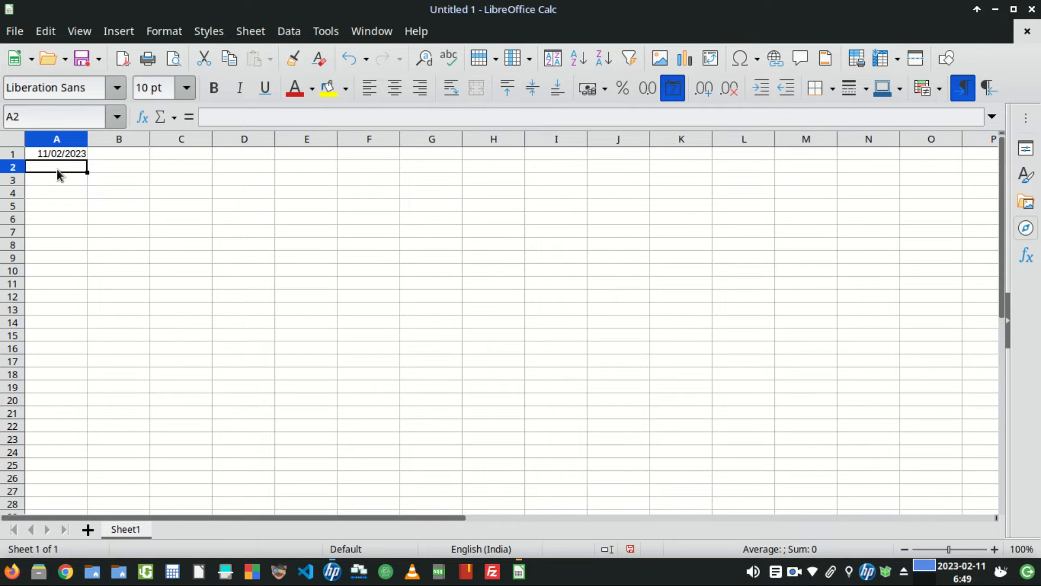
type("11/02/2023")
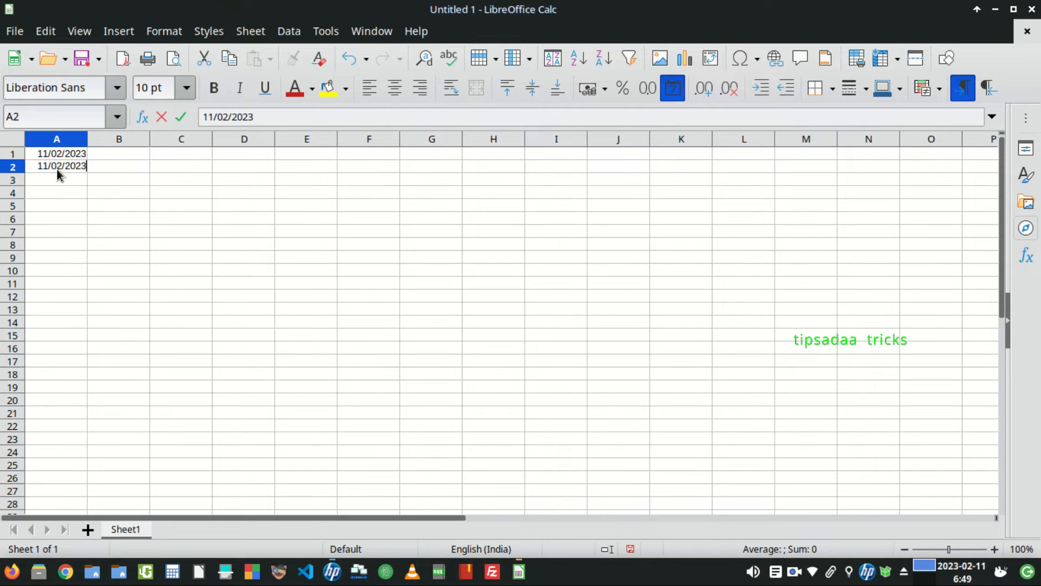
left_click(100, 180)
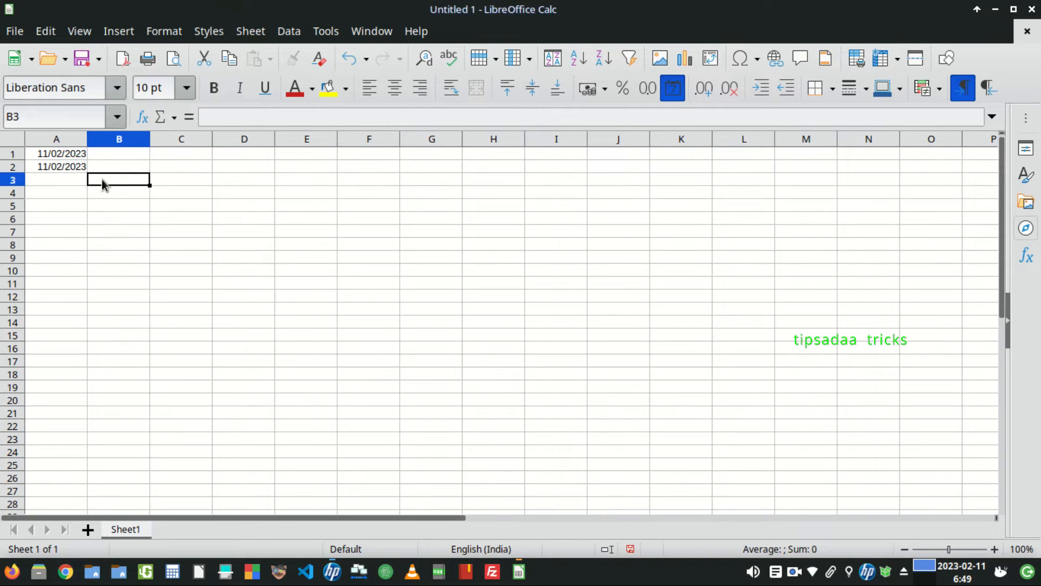
- Autofill the date in A2 down to A13 as a daily series
left_click(67, 165)
left_click_drag(86, 172, 79, 313)
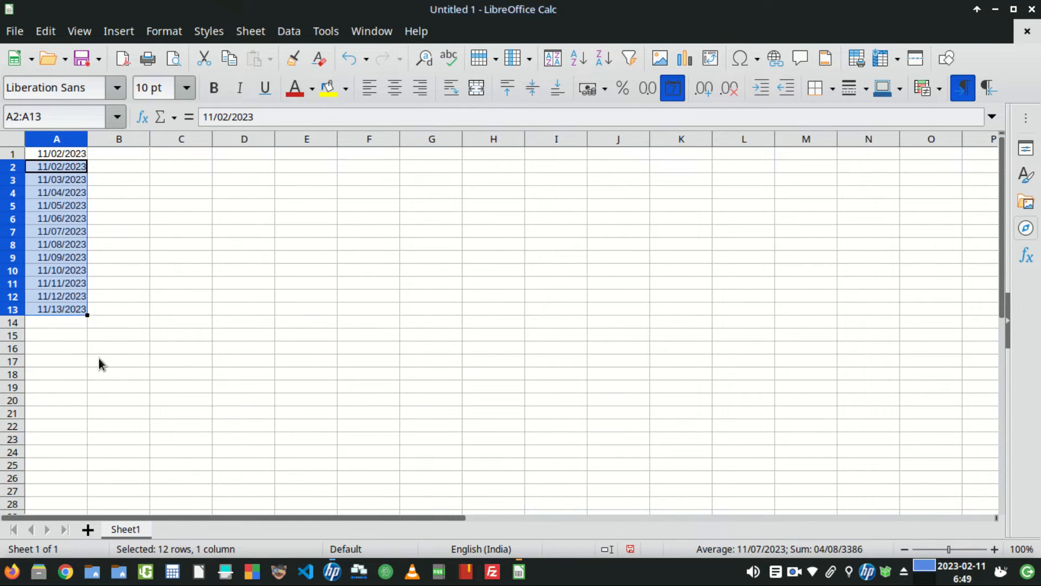
left_click(65, 361)
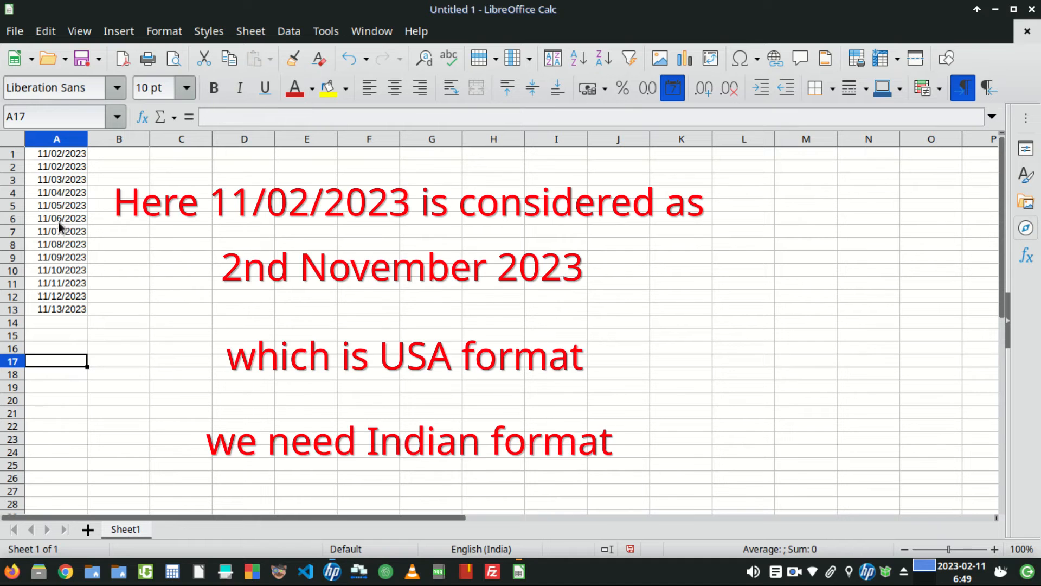
- Extend the date series from A13 down to A34 by autofill
left_click(77, 312)
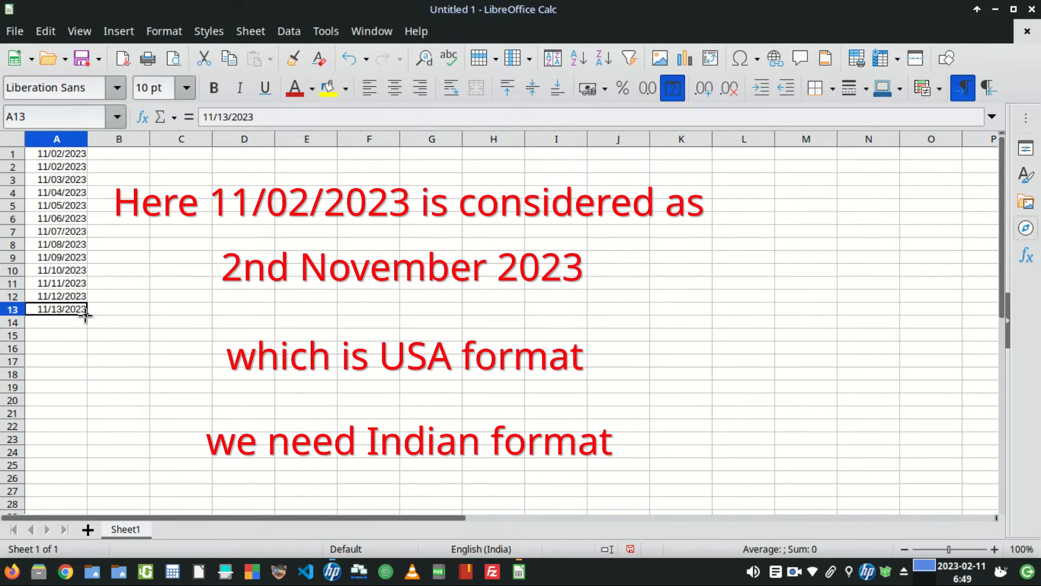
left_click_drag(86, 315, 85, 442)
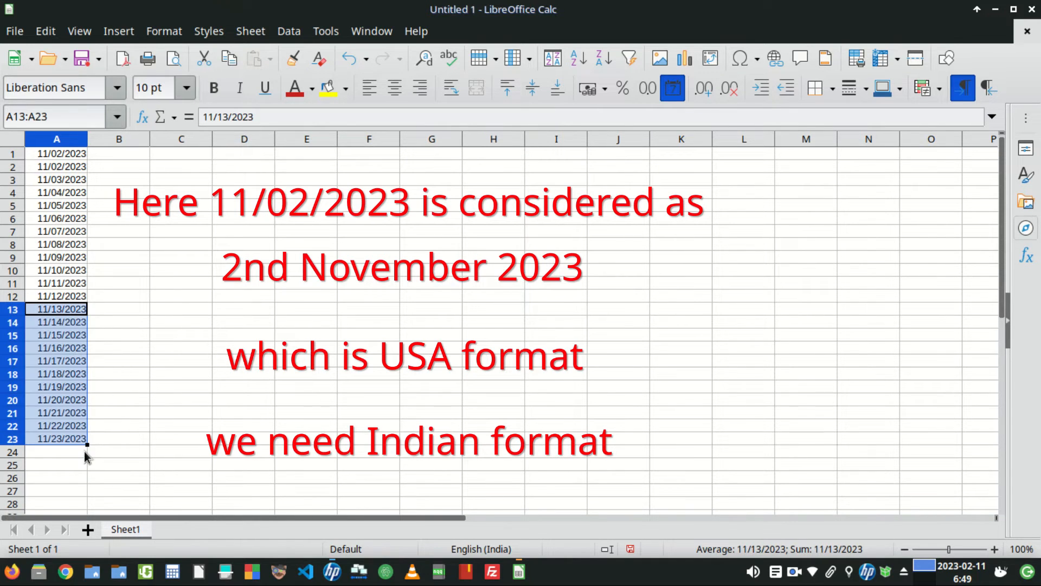
scroll(95, 338, "down", 2)
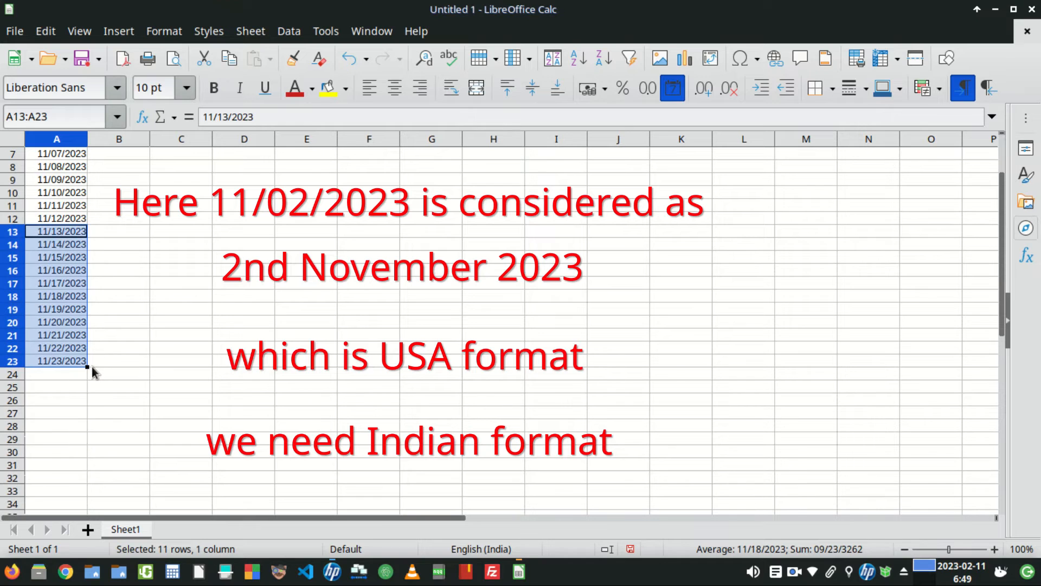
left_click_drag(87, 366, 85, 504)
scroll(141, 385, "down", 3)
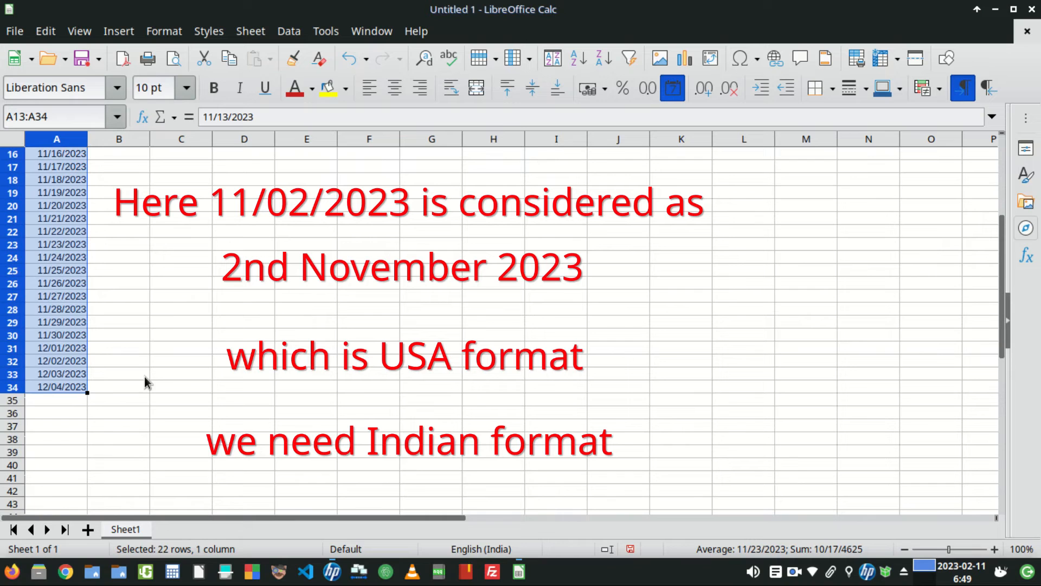
- Undo the three autofill operations
scroll(111, 353, "up", 5)
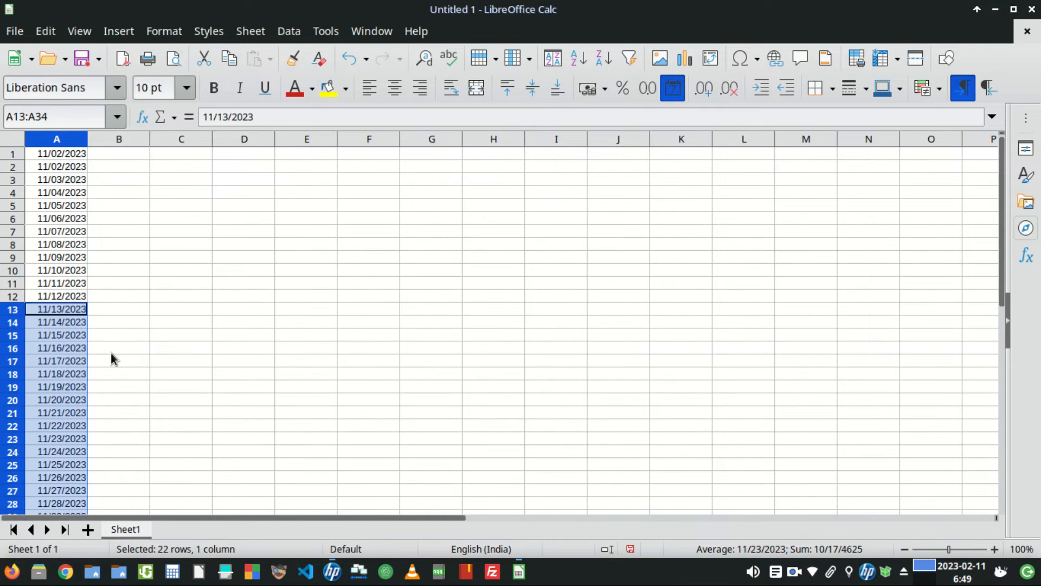
key("ctrl+z")
key("ctrl+z")
key("ctrl+z")
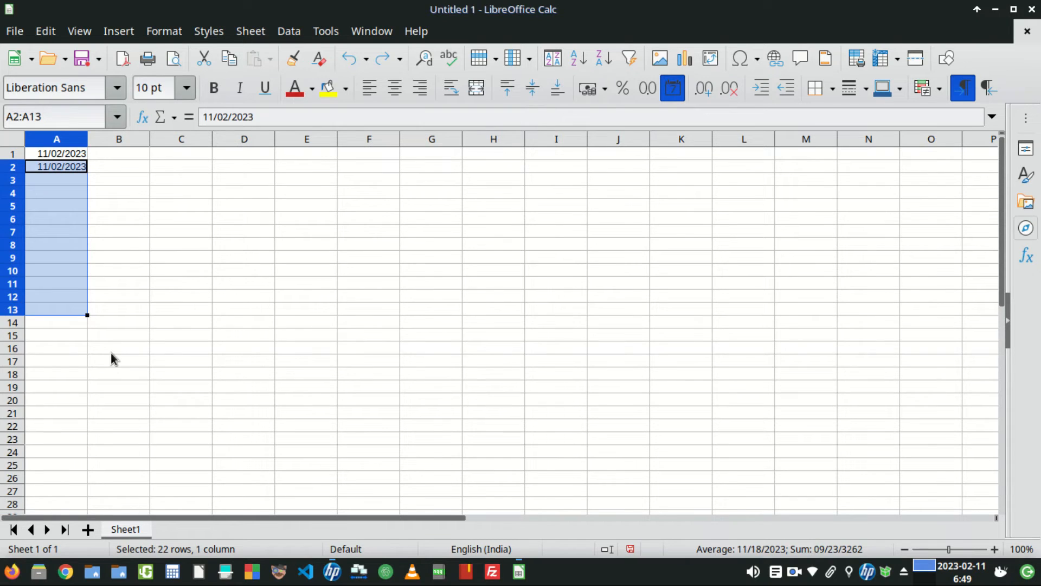
- Clear the date from cell A2
left_click(130, 246)
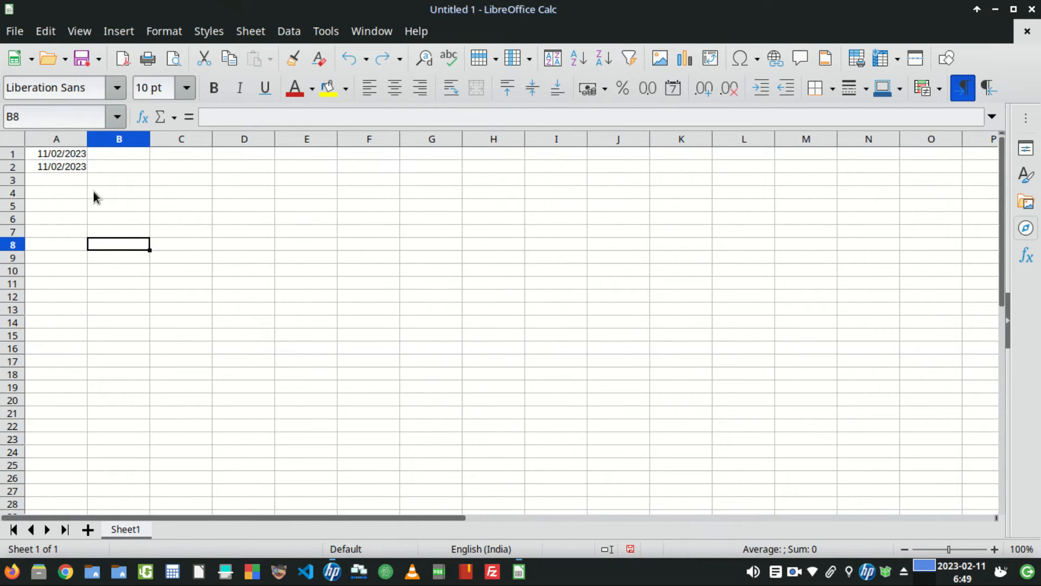
left_click(70, 170)
key("Delete")
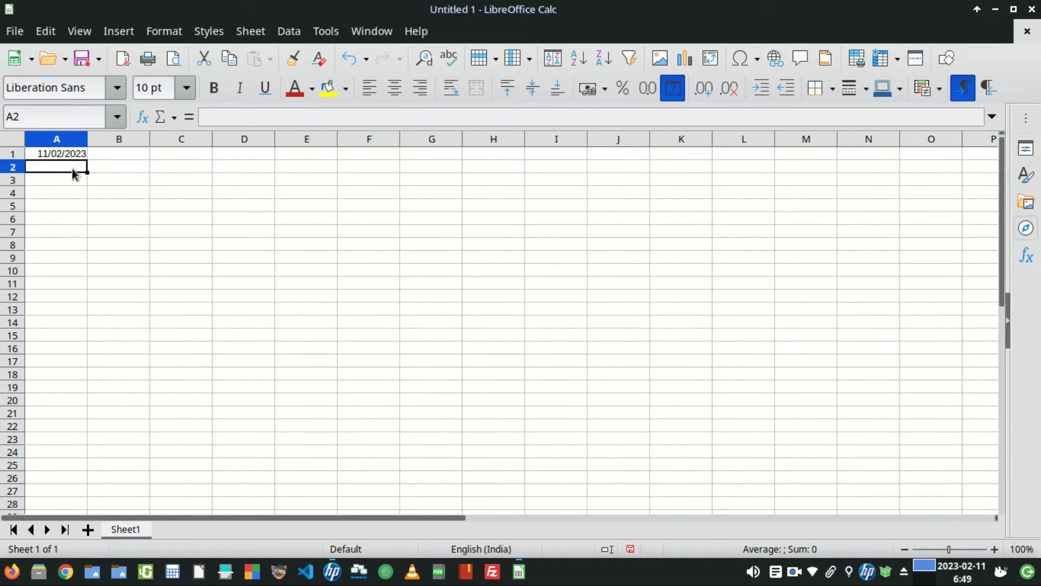
- Open the Languages options and inspect the date acceptance patterns
left_click(72, 154)
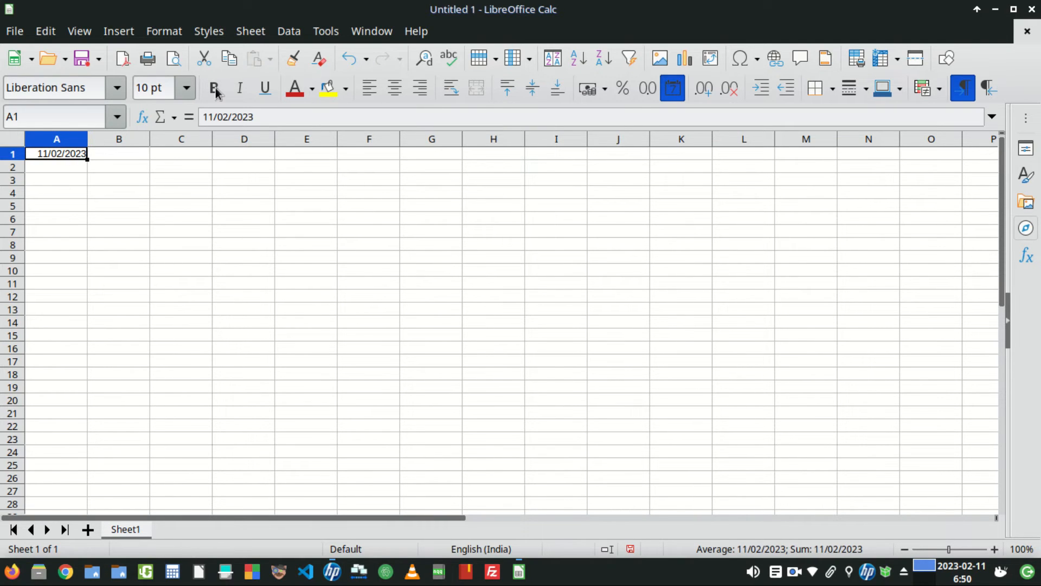
left_click(333, 31)
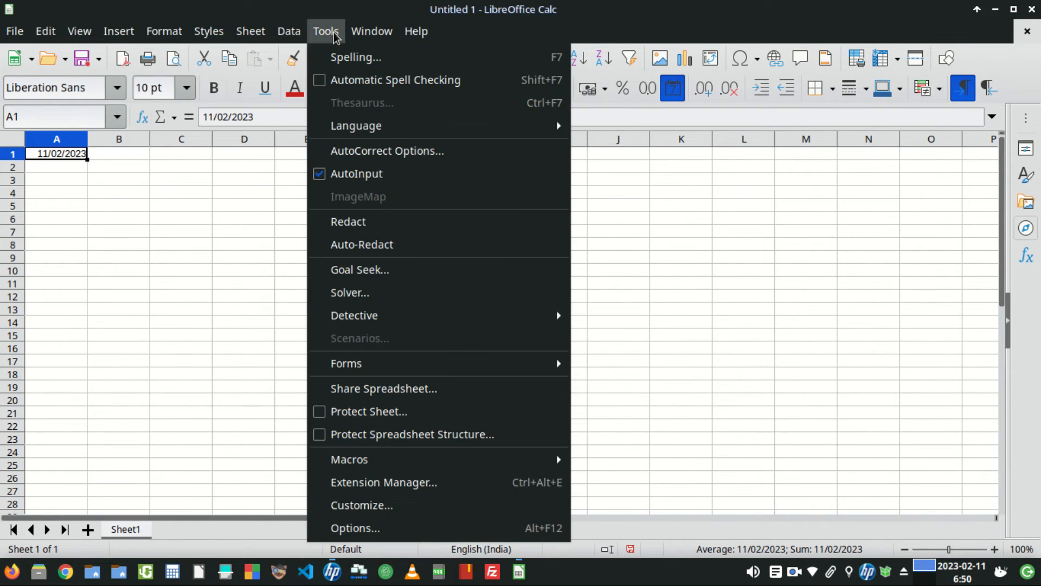
left_click(383, 525)
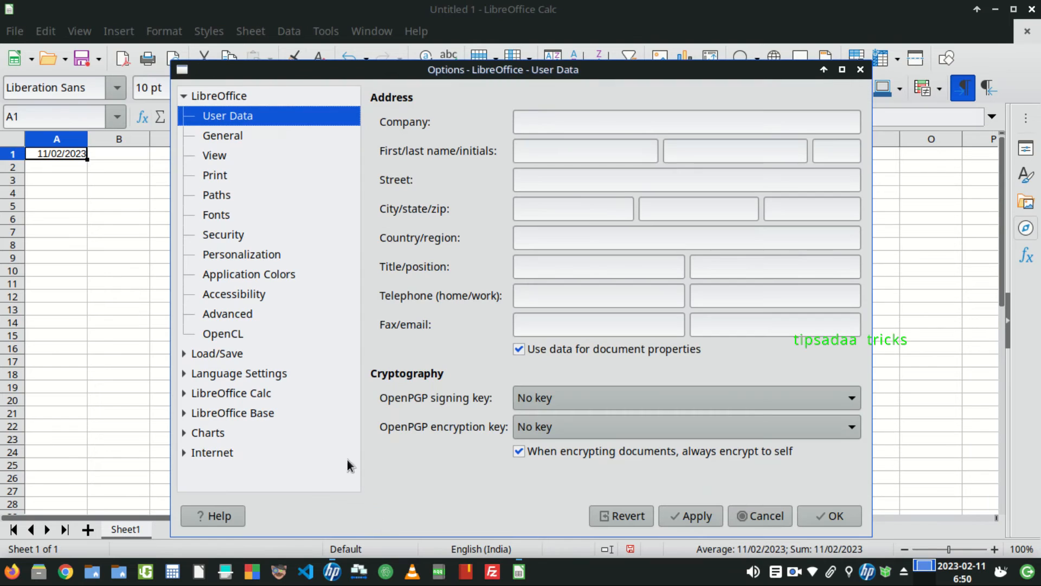
left_click(184, 374)
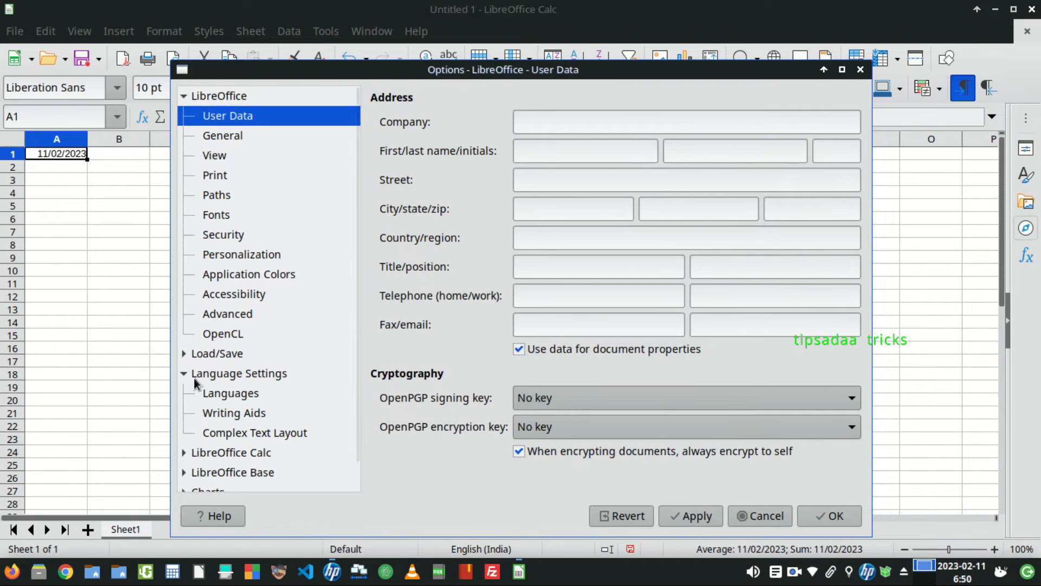
left_click(219, 397)
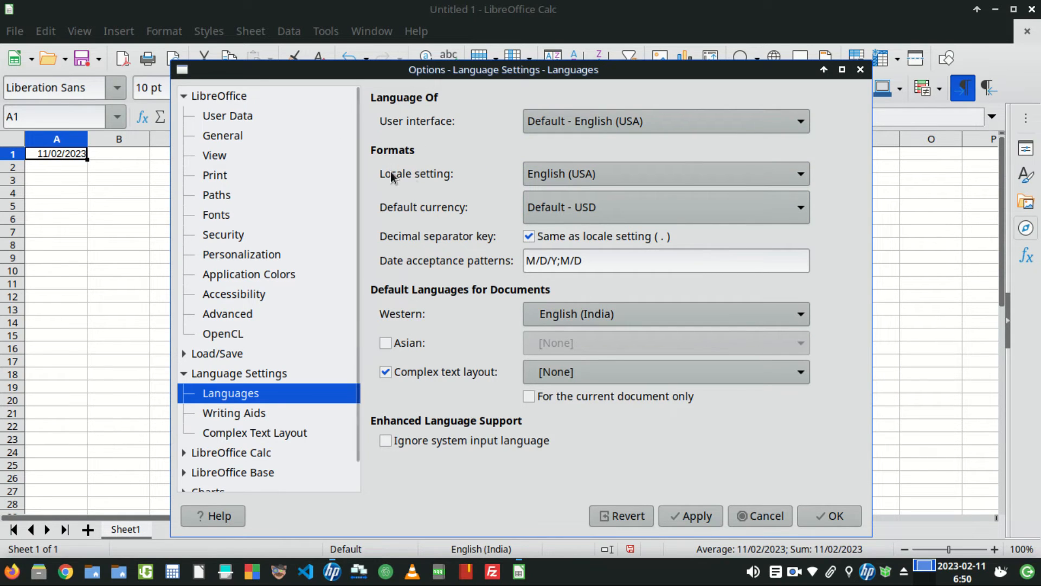
left_click(535, 263)
key("Right")
key("Right")
key("Right")
key("Right")
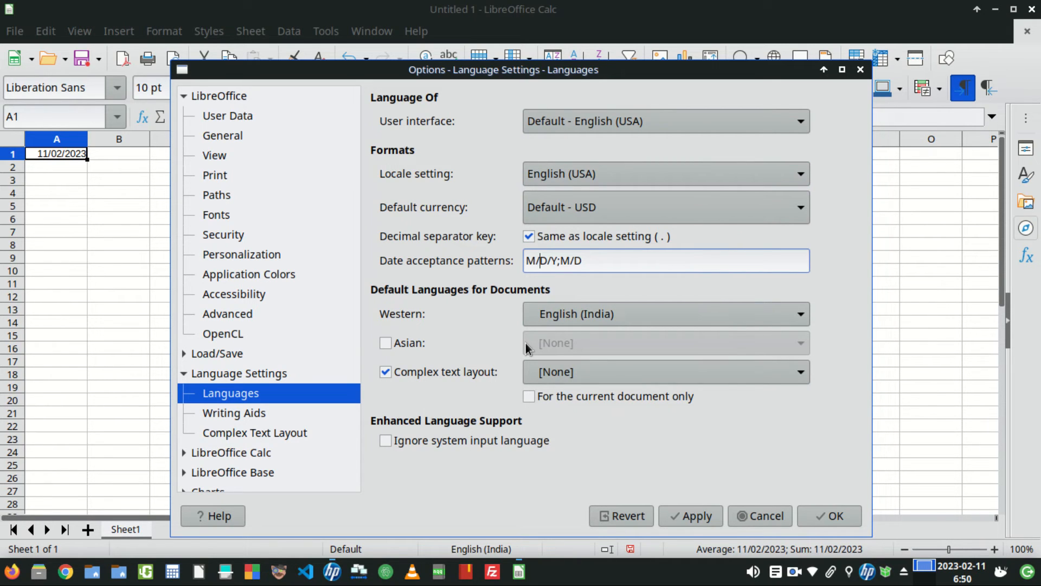
key("Right")
key("Right")
key("Right")
- Set the locale setting to English (India) and apply the options
left_click(592, 172)
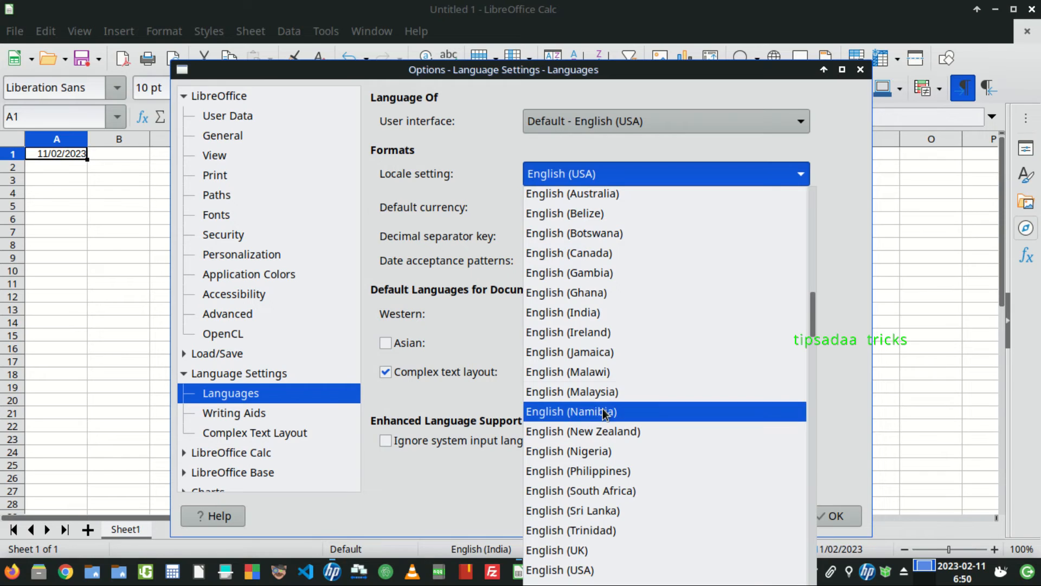
left_click(601, 318)
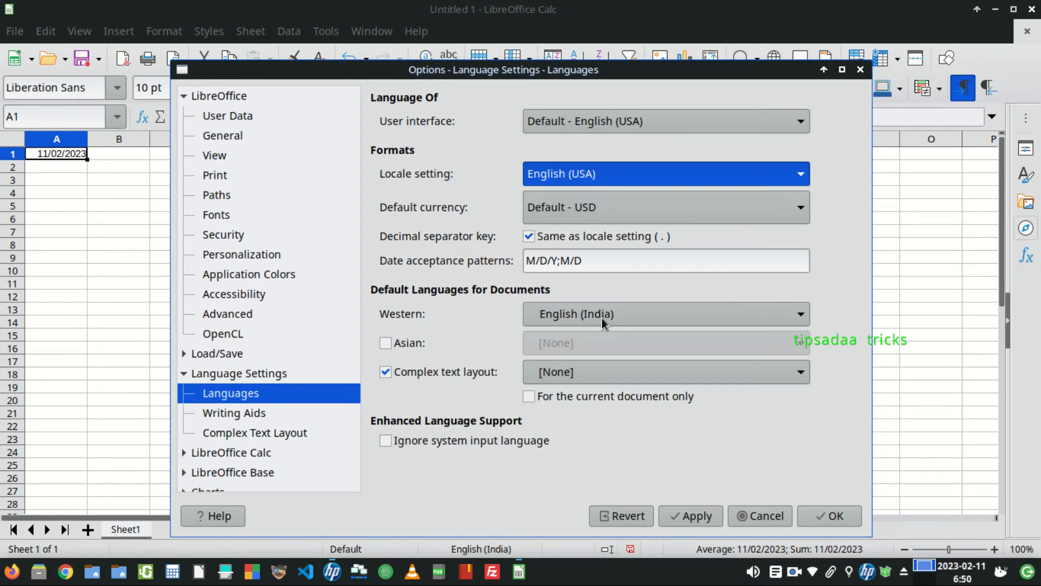
left_click(620, 262)
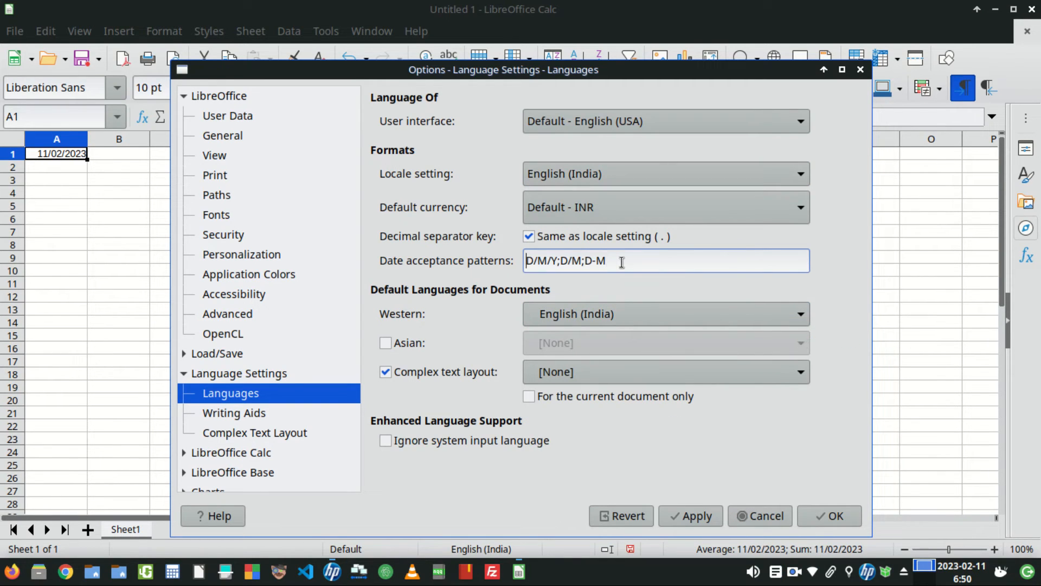
key("Right")
left_click(699, 516)
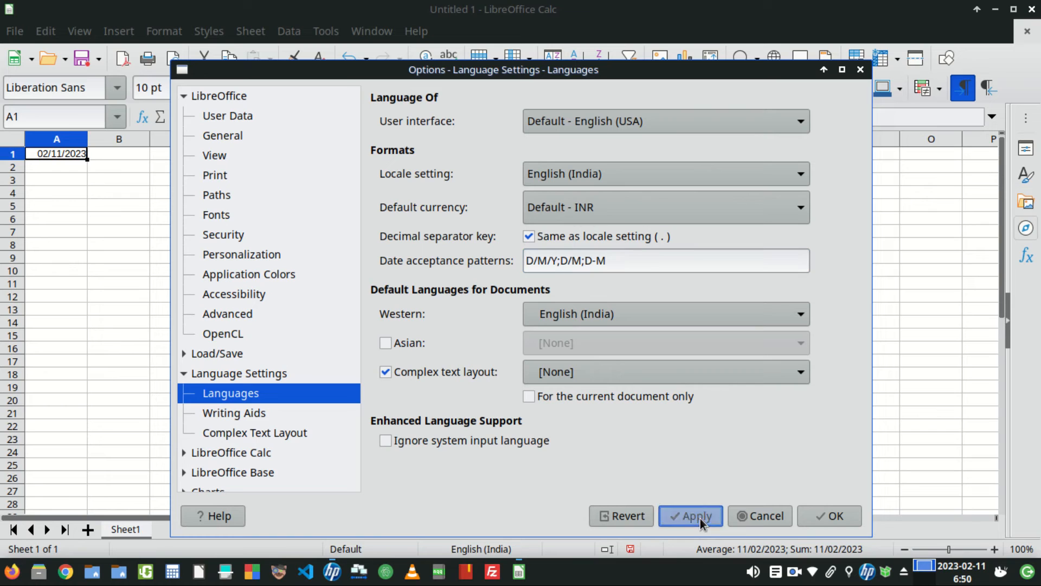
left_click(842, 517)
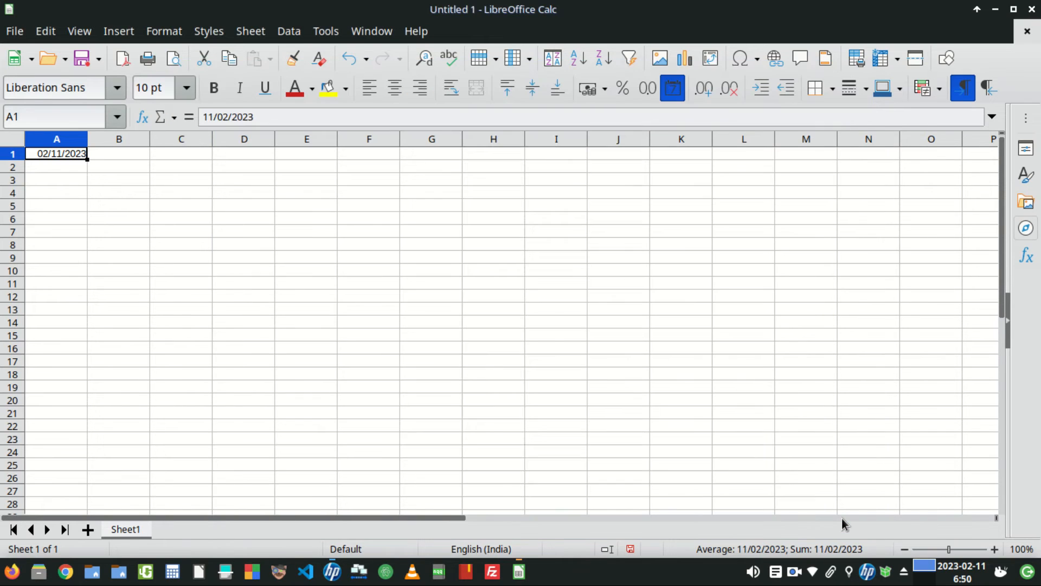
- Enter the date 11/02/2023 in cell A2
double_click(54, 165)
type("11/02/")
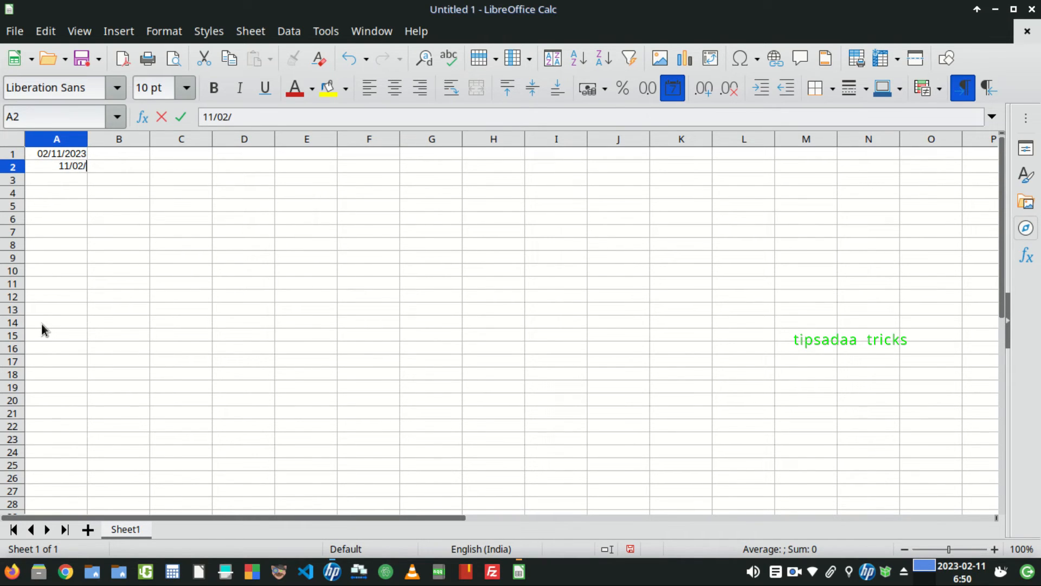
type("2023")
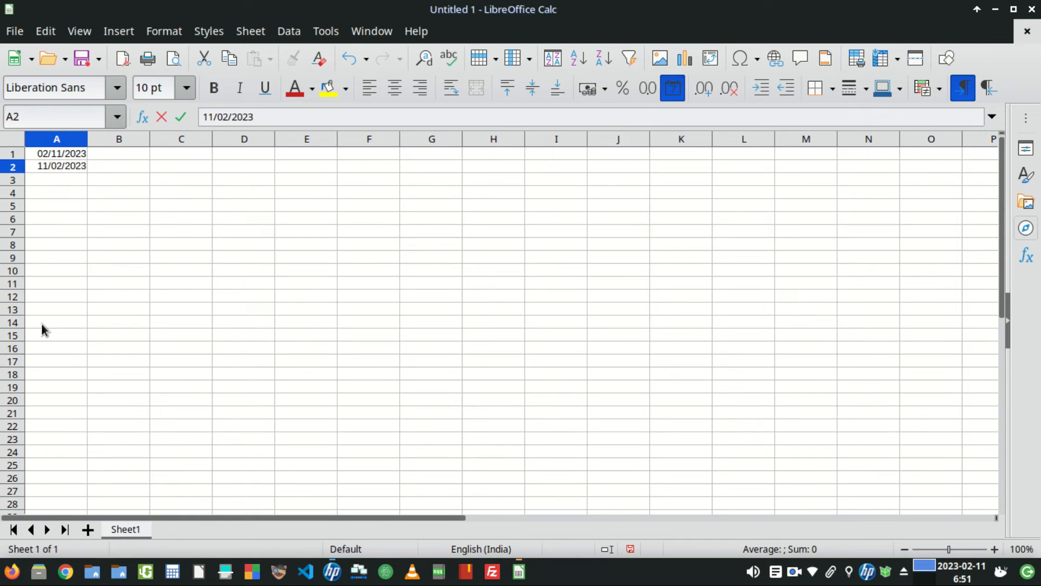
key("Tab")
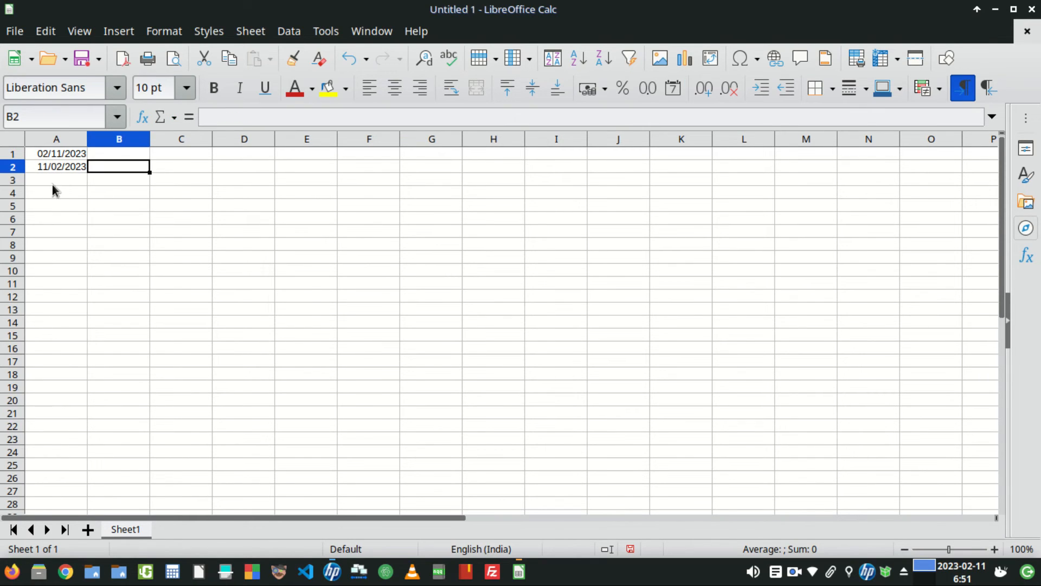
- Clear cell A1 and delete the empty first row
left_click(64, 155)
key("Delete")
left_click(53, 167)
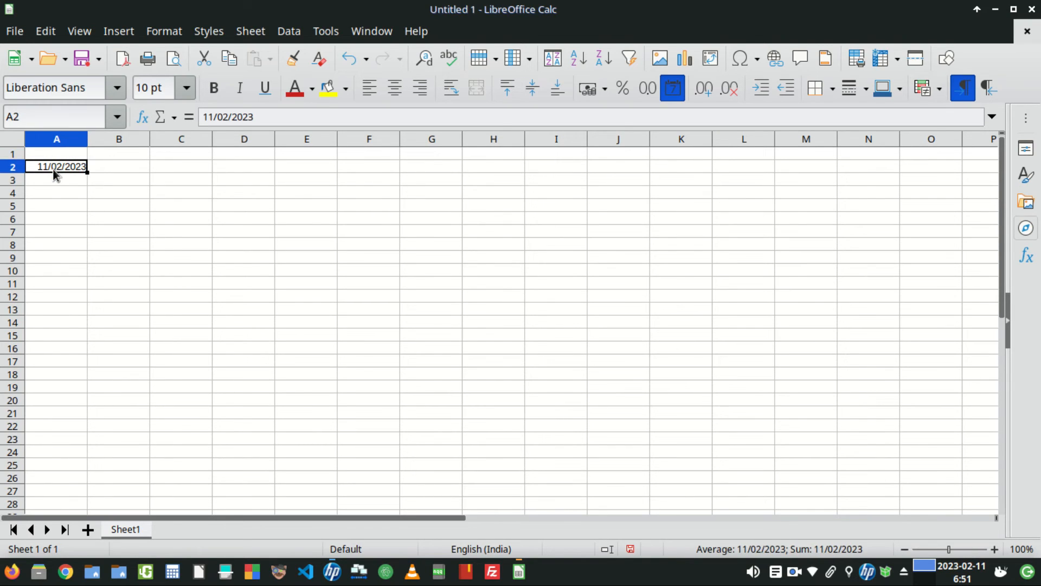
left_click(59, 154)
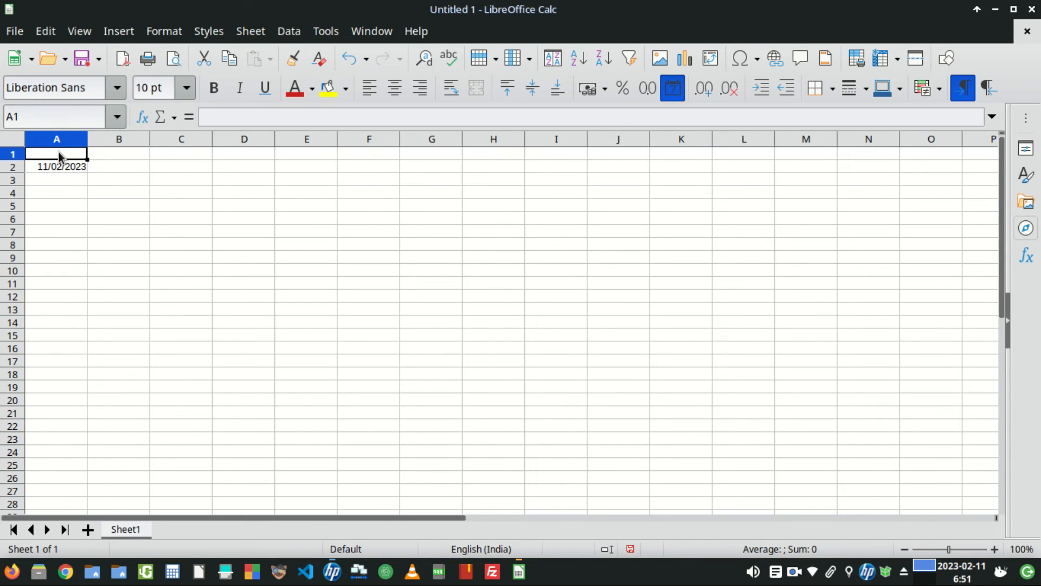
right_click(13, 154)
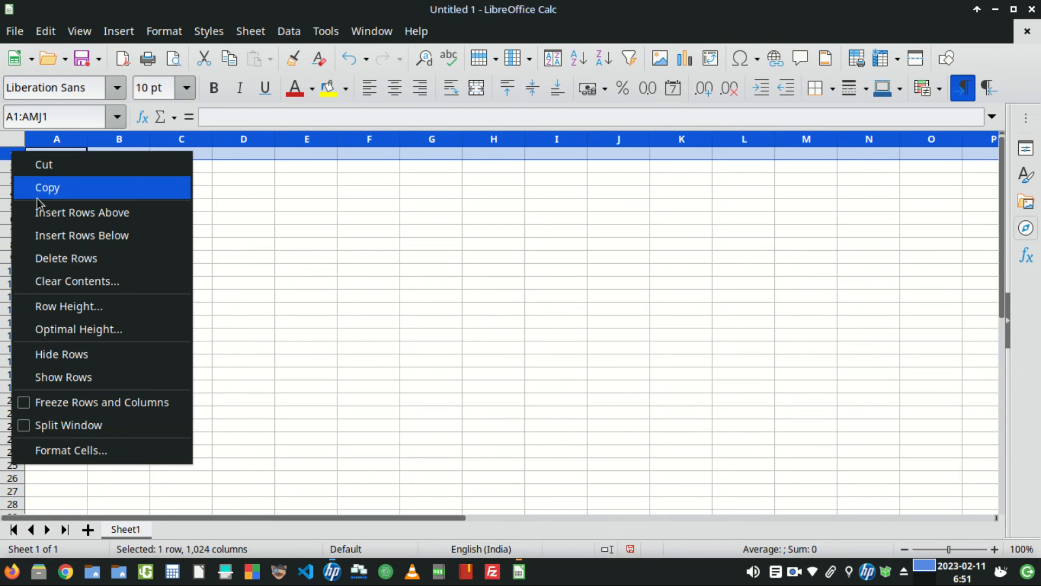
left_click(50, 258)
- Autofill consecutive dates from cell A1 down to row 21
left_click(115, 153)
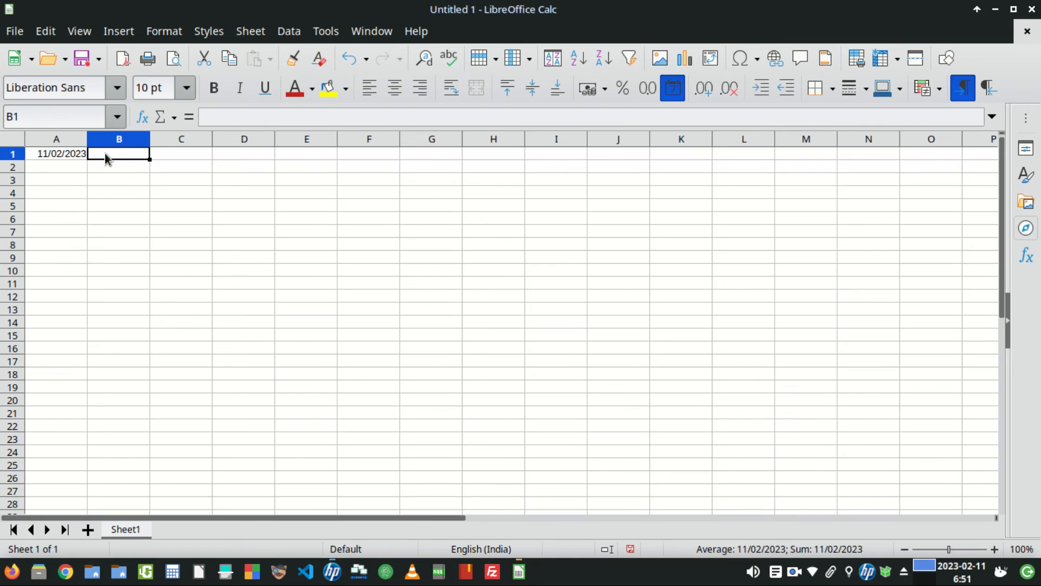
left_click(70, 153)
left_click_drag(86, 159, 79, 411)
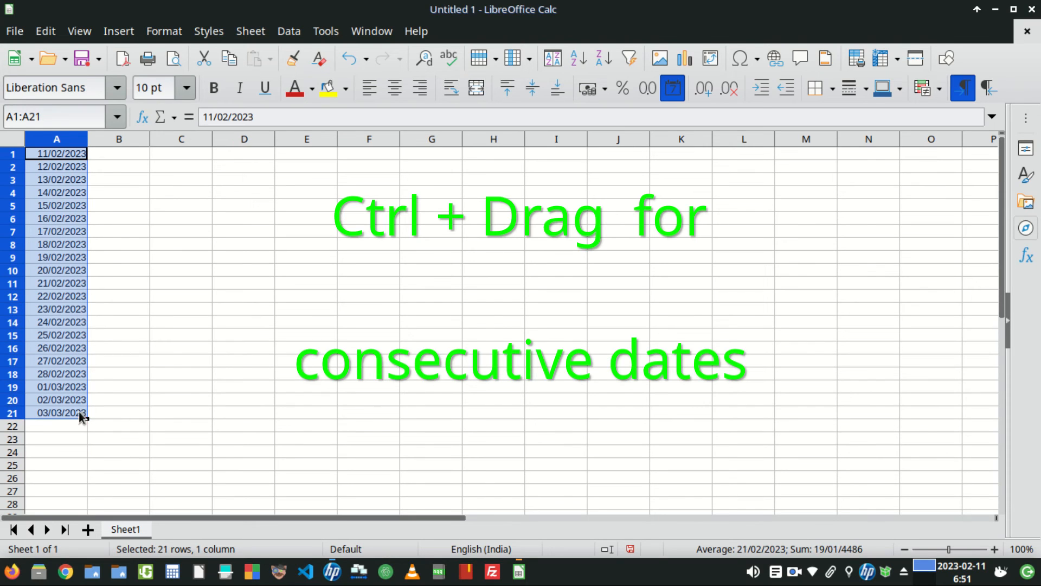
- Inspect the filled dates around the end of February and start of March
left_click(57, 372)
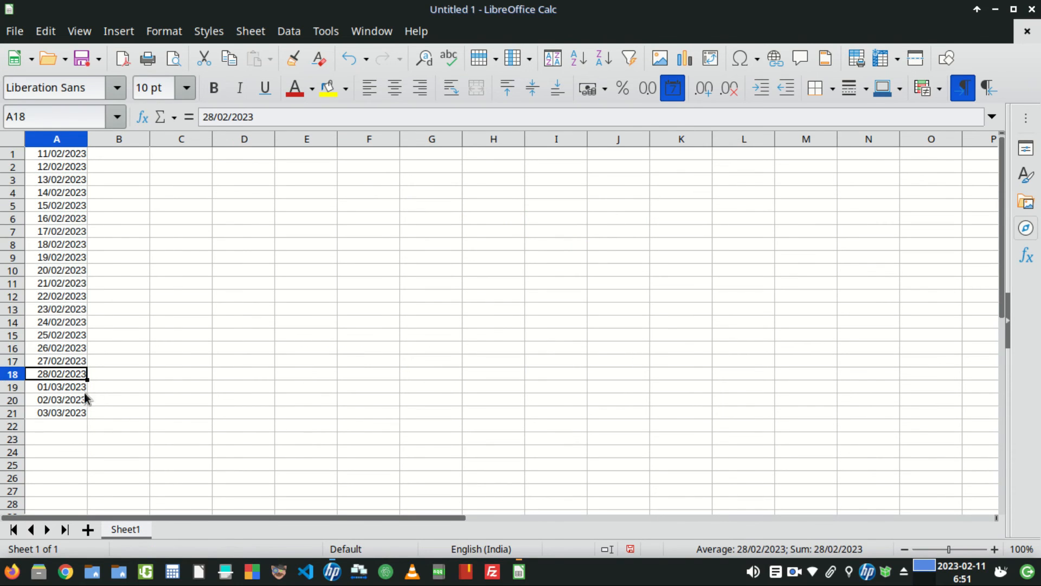
left_click(60, 390)
left_click(66, 373)
left_click(66, 386)
left_click(63, 376)
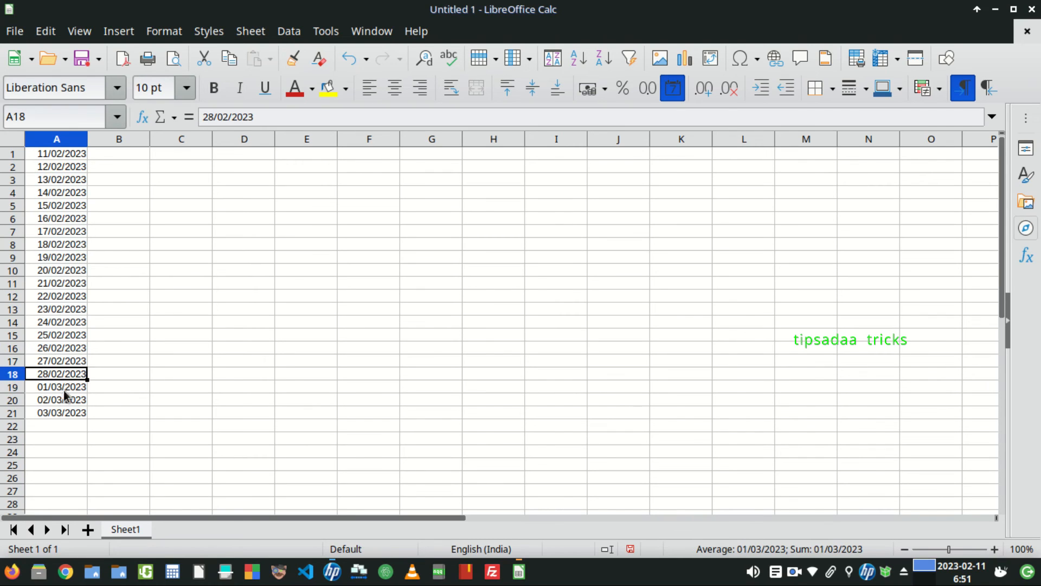
left_click(64, 388)
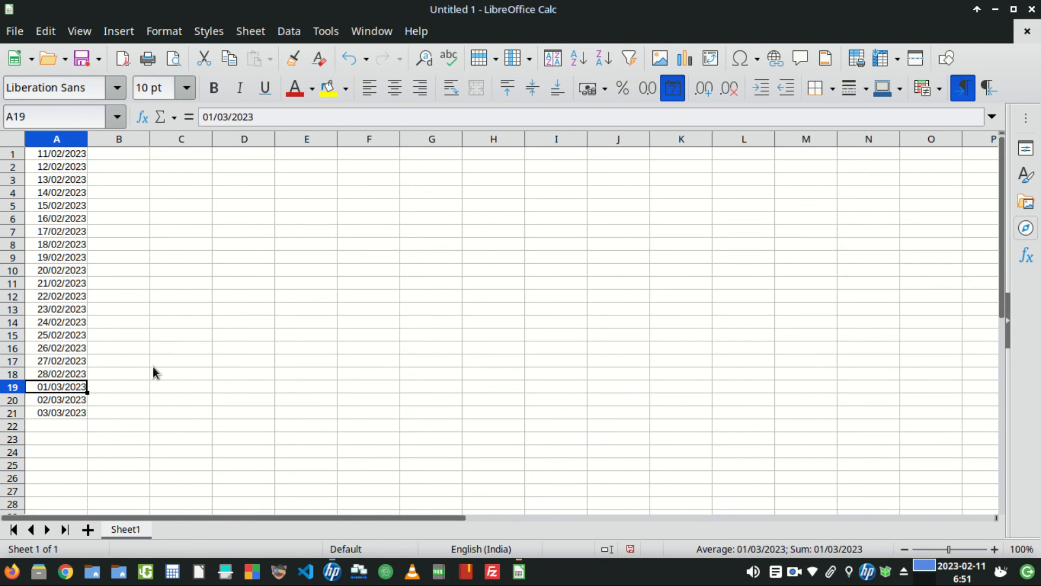
- Extend the date series in column A down to row 52
scroll(152, 366, "down", 4)
scroll(106, 338, "down", 2)
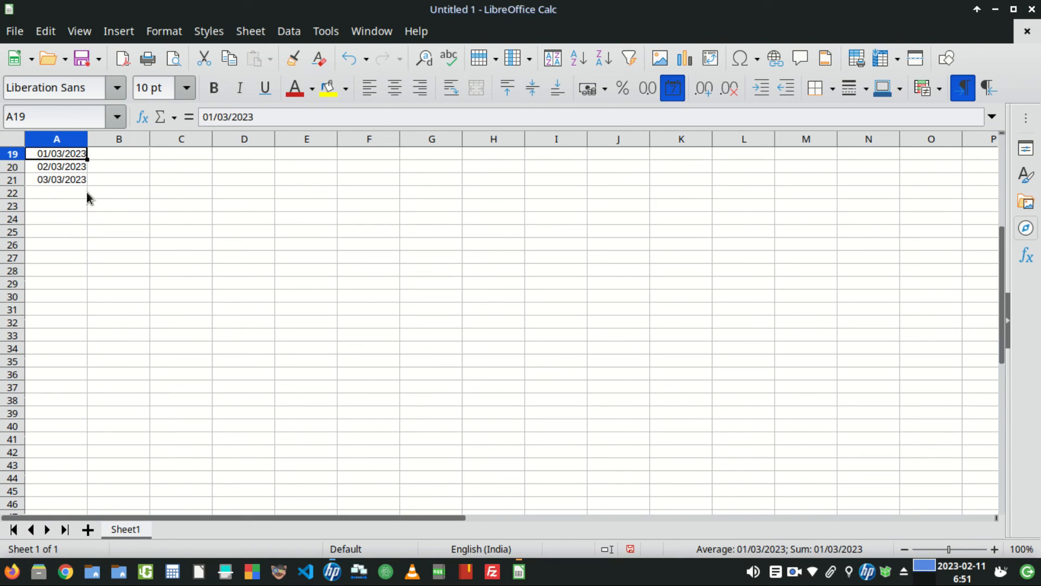
left_click(69, 181)
left_click_drag(87, 186, 86, 503)
scroll(148, 430, "down", 5)
left_click_drag(87, 315, 75, 389)
left_click(120, 393)
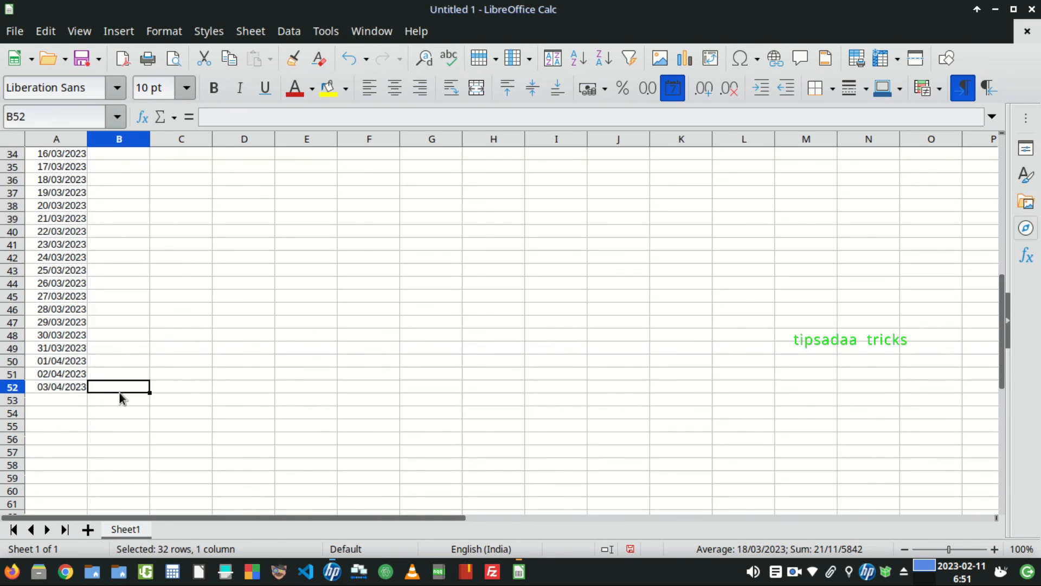
left_click(76, 394)
scroll(274, 417, "up", 4)
scroll(274, 420, "up", 7)
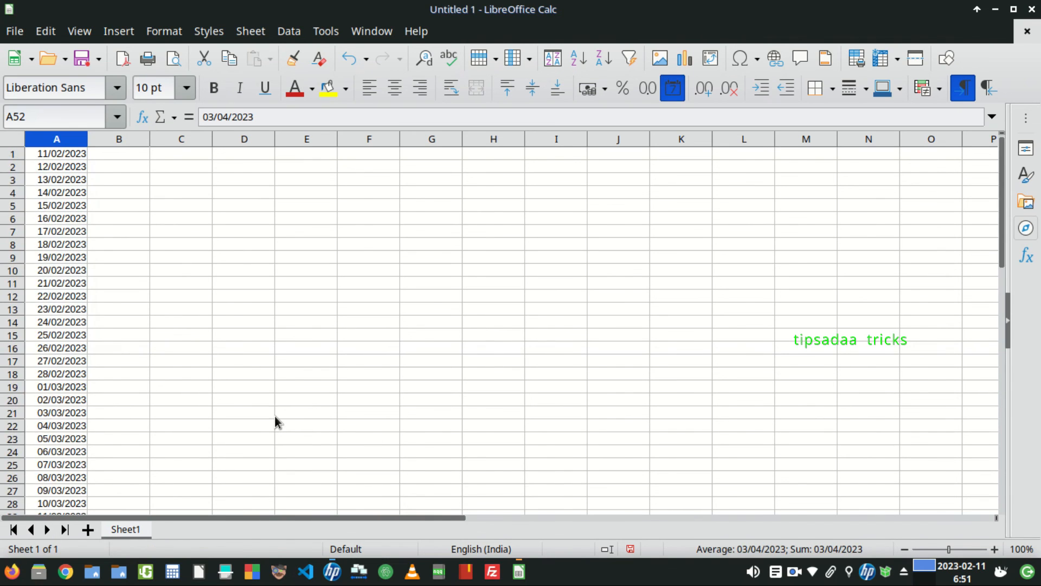